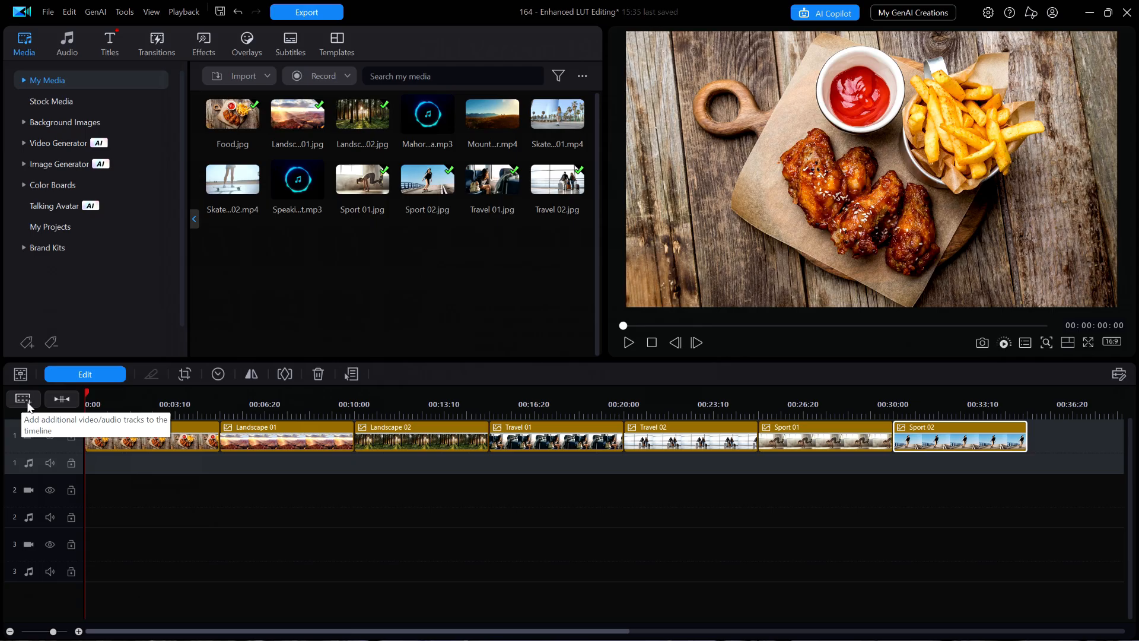
# Add one effect track below track 3, with 0 video + audio tracks, and increase the new track's height
pyautogui.rightClick(329, 497)
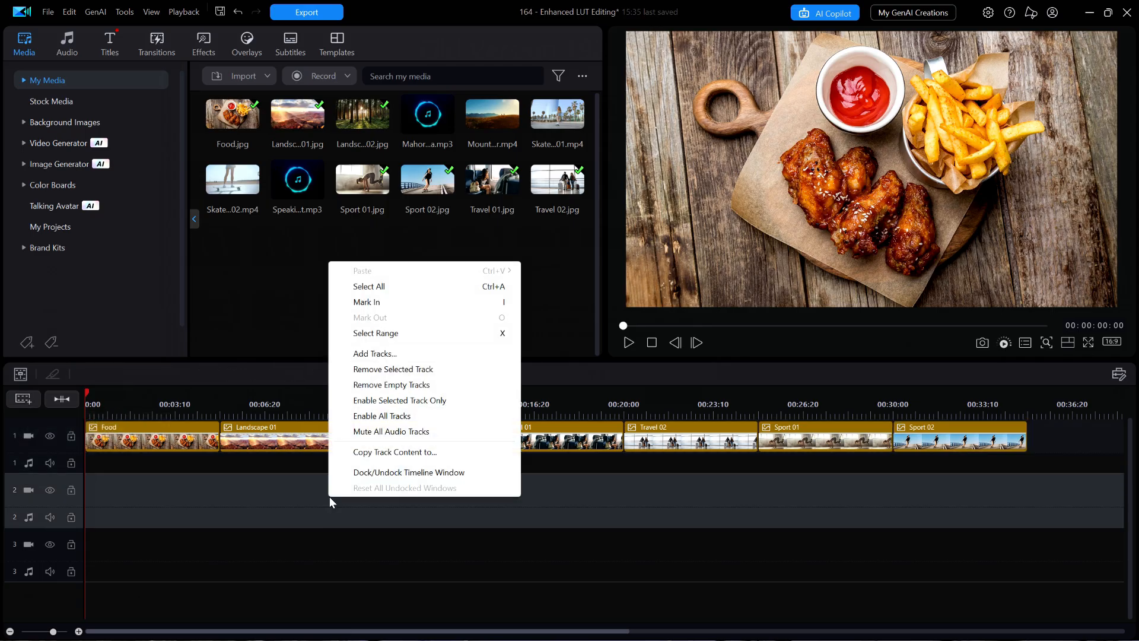
pyautogui.click(359, 354)
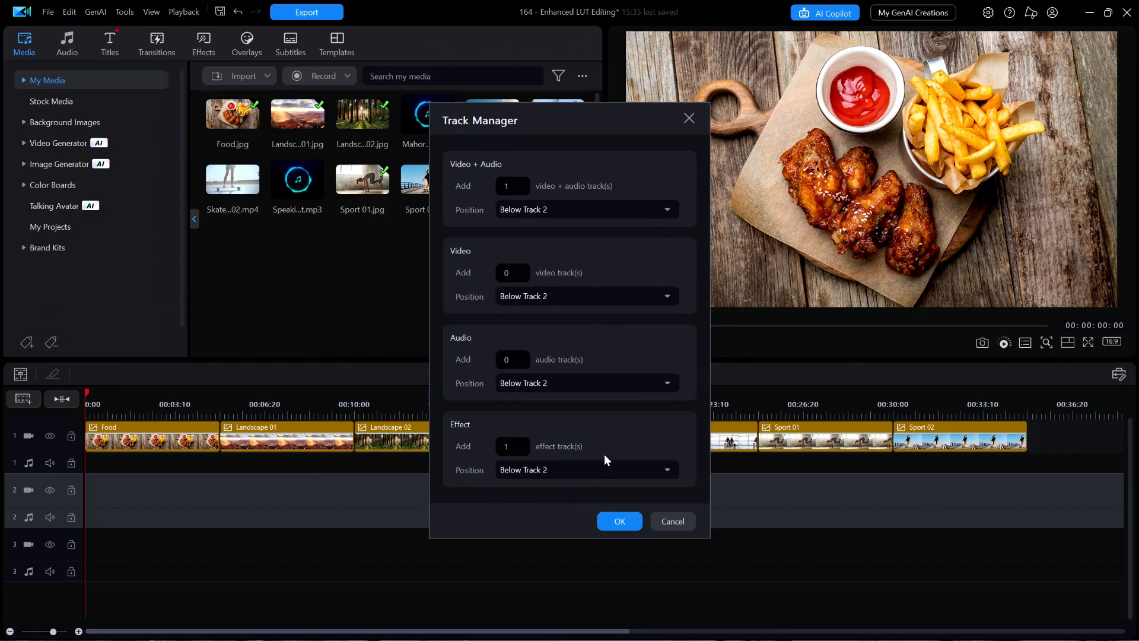
pyautogui.click(597, 472)
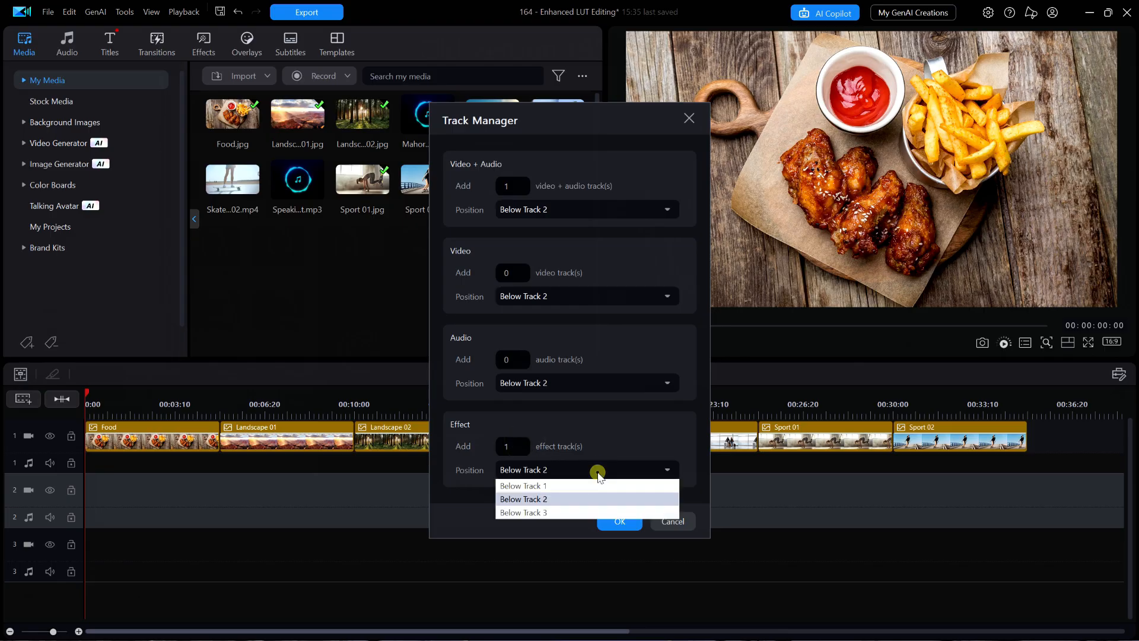
pyautogui.click(529, 513)
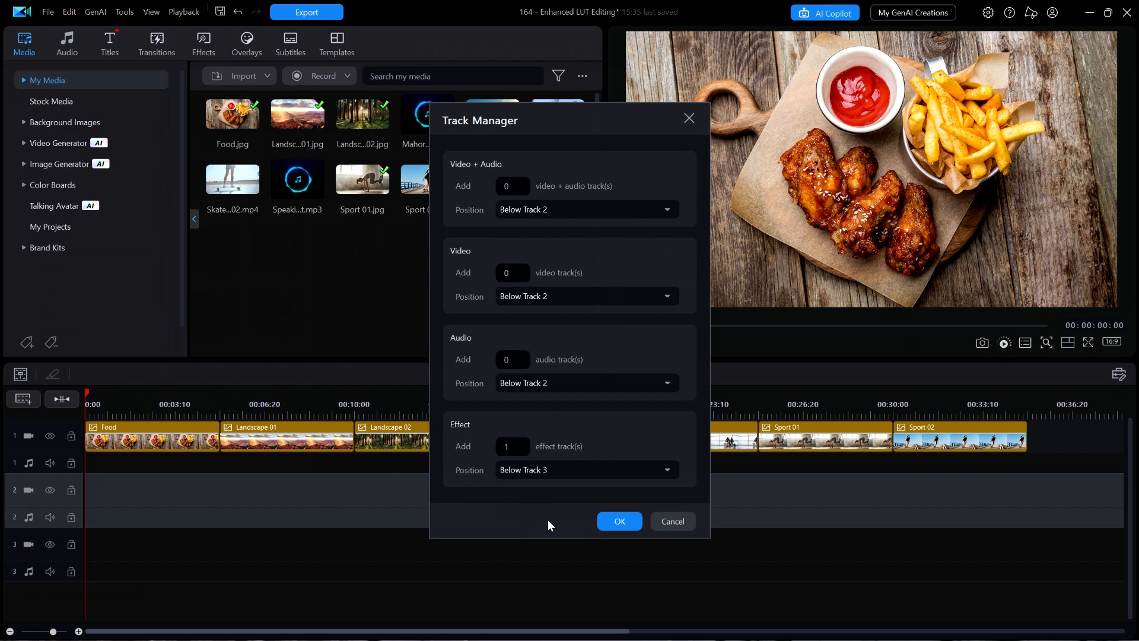
pyautogui.click(619, 521)
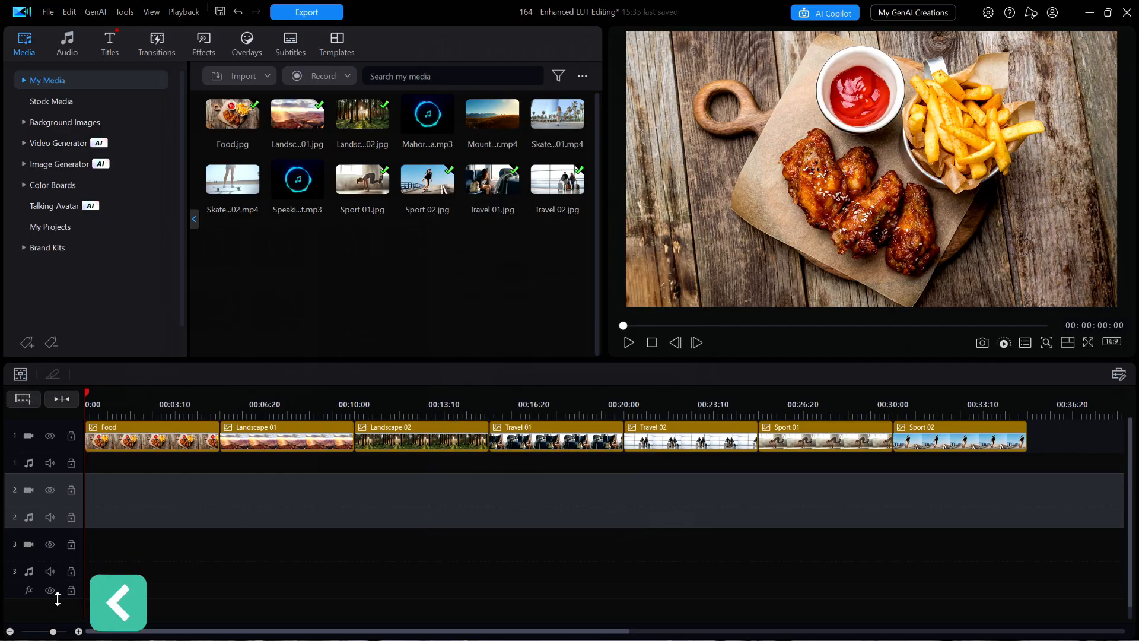
pyautogui.moveTo(56, 598); pyautogui.dragTo(55, 613)
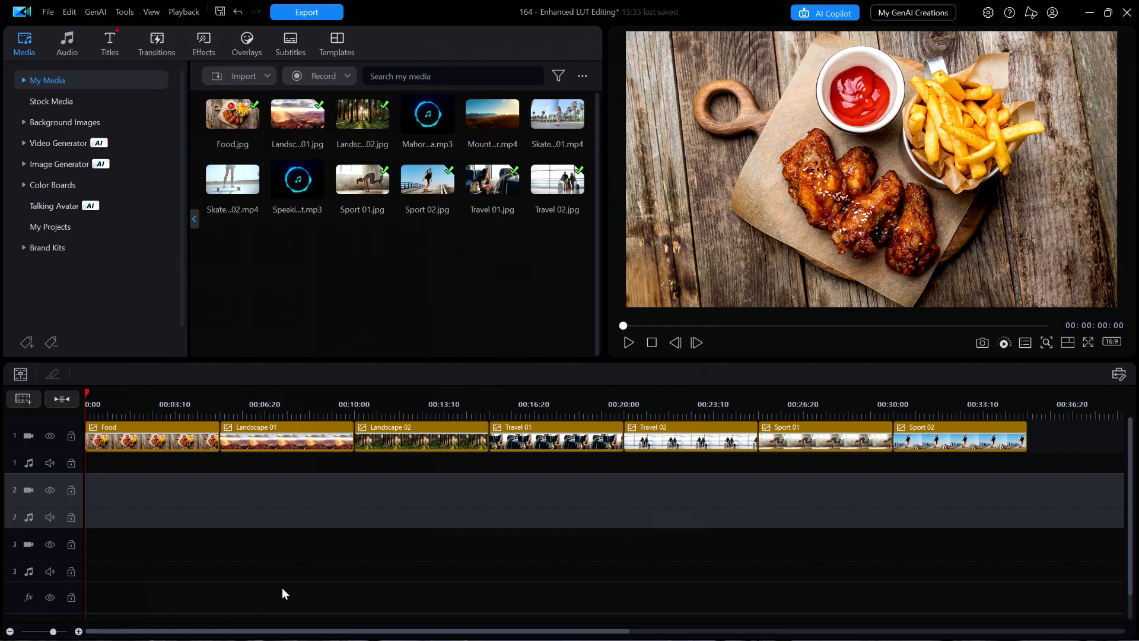
# Remove the empty effect track from the timeline
pyautogui.rightClick(215, 602)
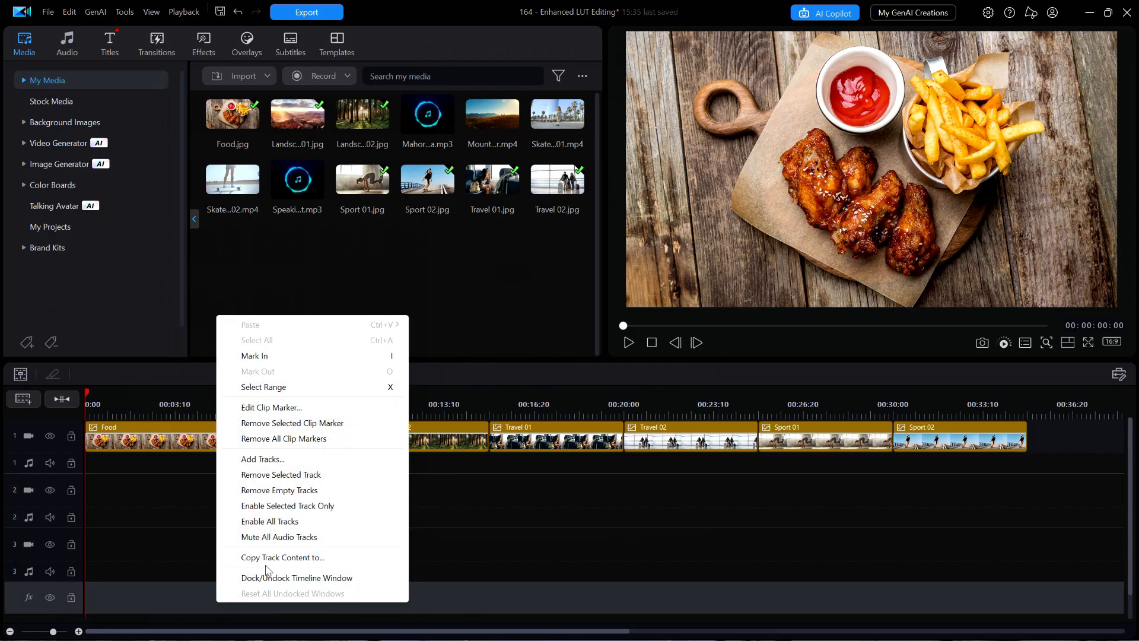
pyautogui.click(275, 478)
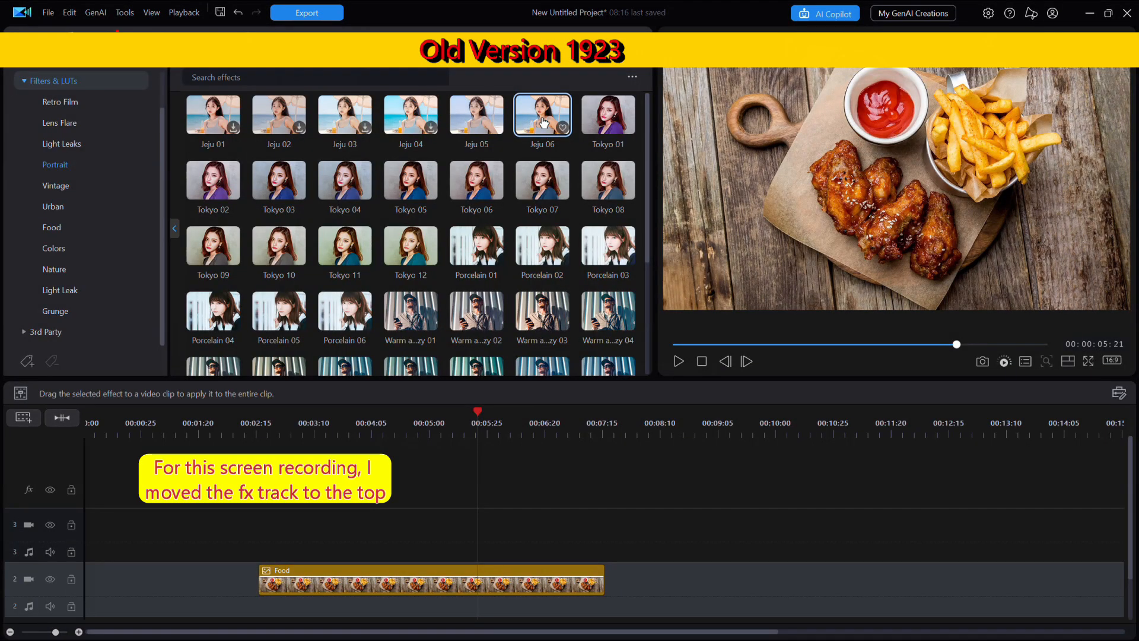
# Place the Jeju 06 LUT on the effect track above the video tracks in the Food clip project
pyautogui.moveTo(543, 122); pyautogui.dragTo(240, 480)
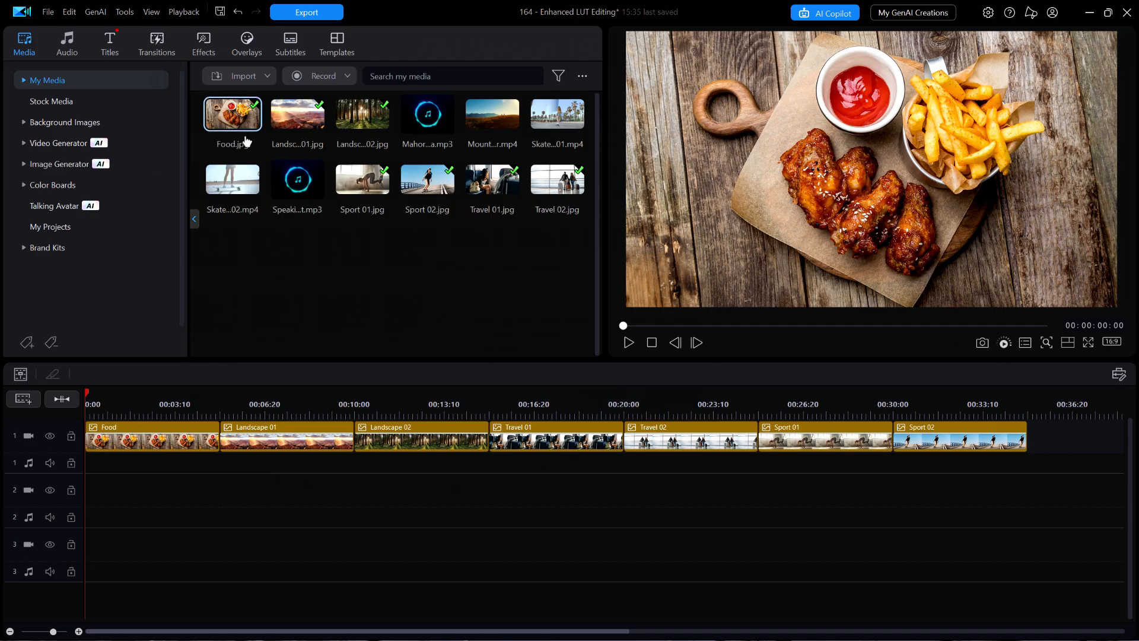
# Add the Jeju 06 portrait LUT from Filters & LUTs to the empty timeline space below track 3, starting at the timeline's beginning
pyautogui.click(210, 43)
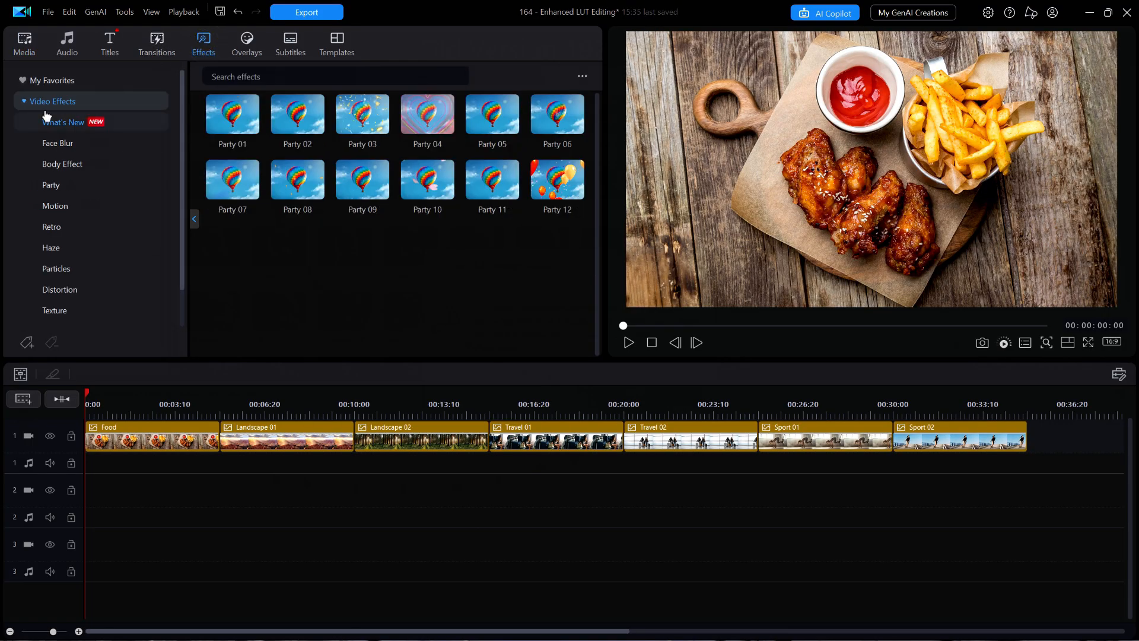
pyautogui.click(24, 104)
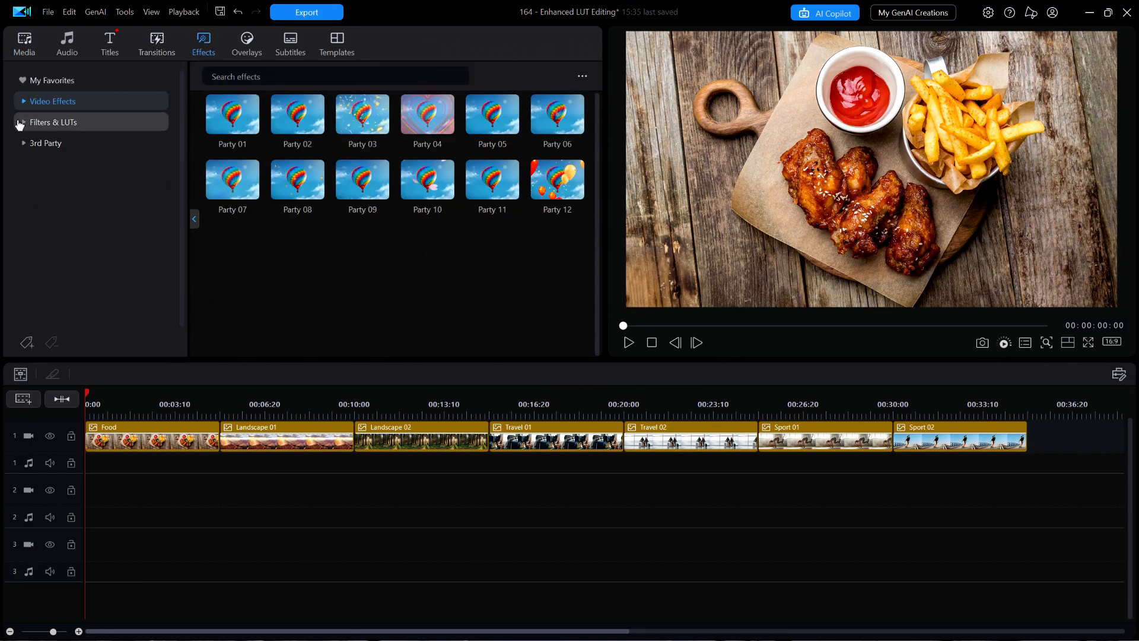
pyautogui.click(24, 123)
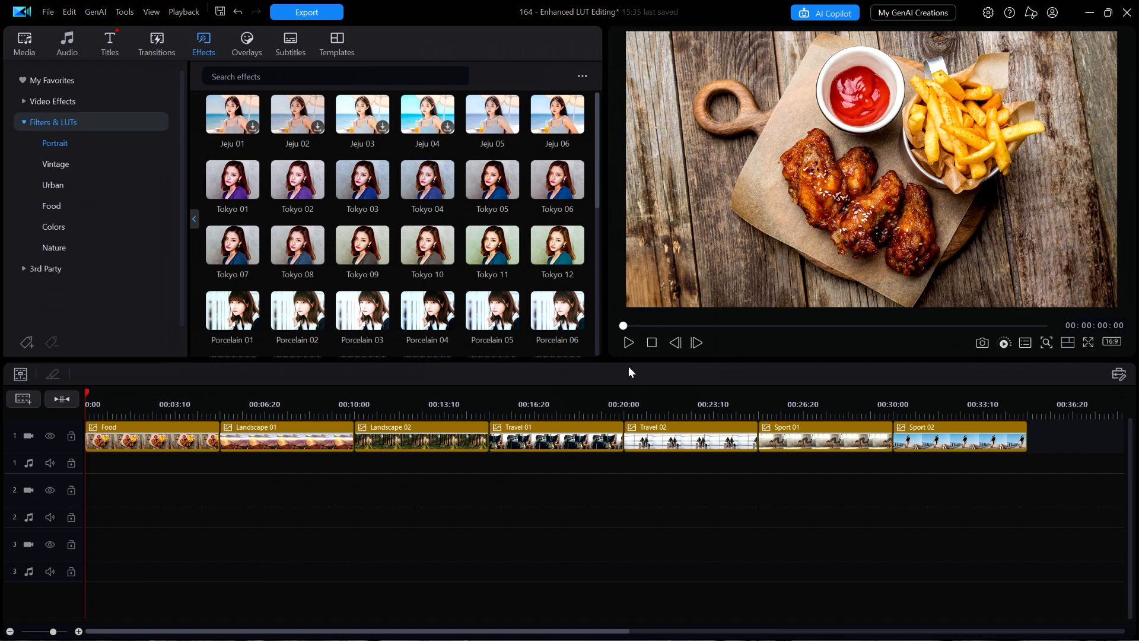
pyautogui.moveTo(668, 400); pyautogui.dragTo(601, 402)
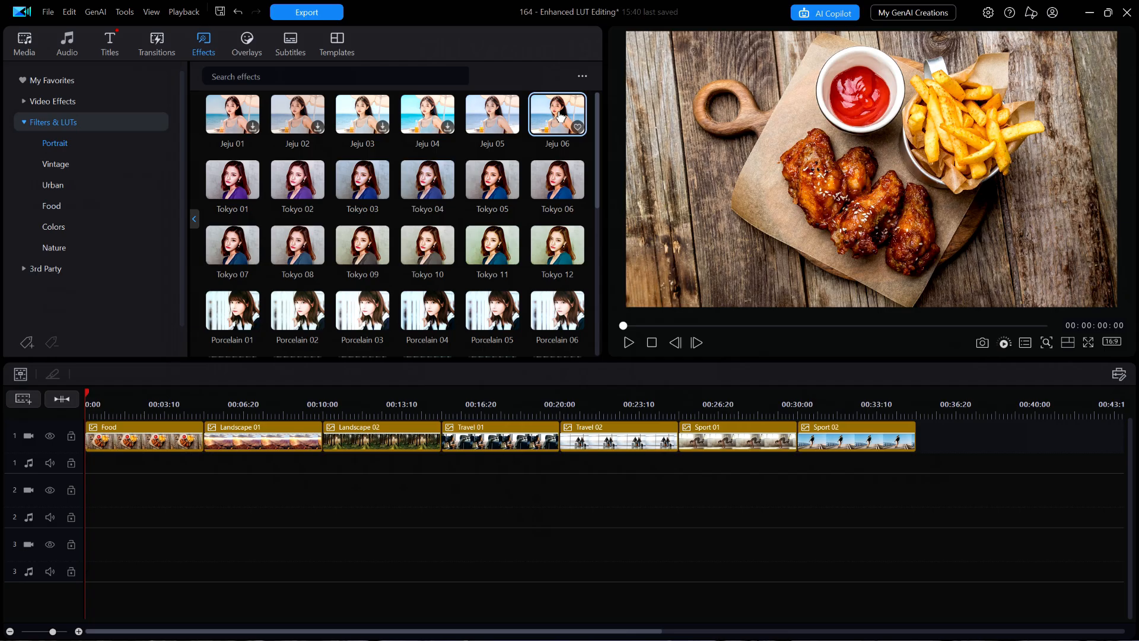
pyautogui.moveTo(559, 116); pyautogui.dragTo(87, 611)
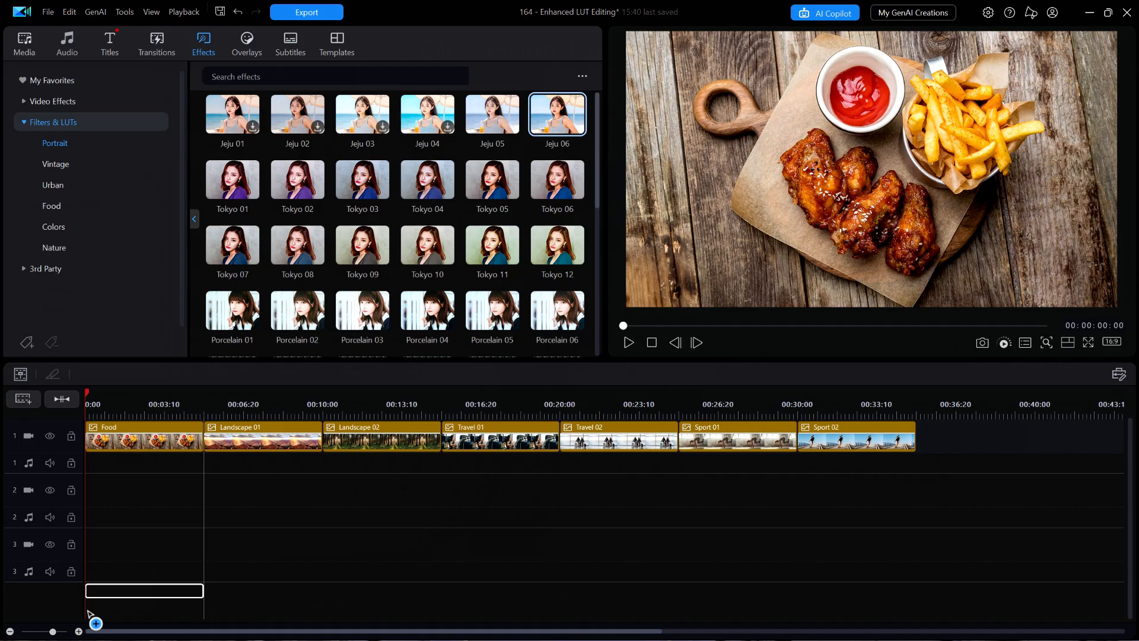
pyautogui.moveTo(88, 614); pyautogui.dragTo(87, 614)
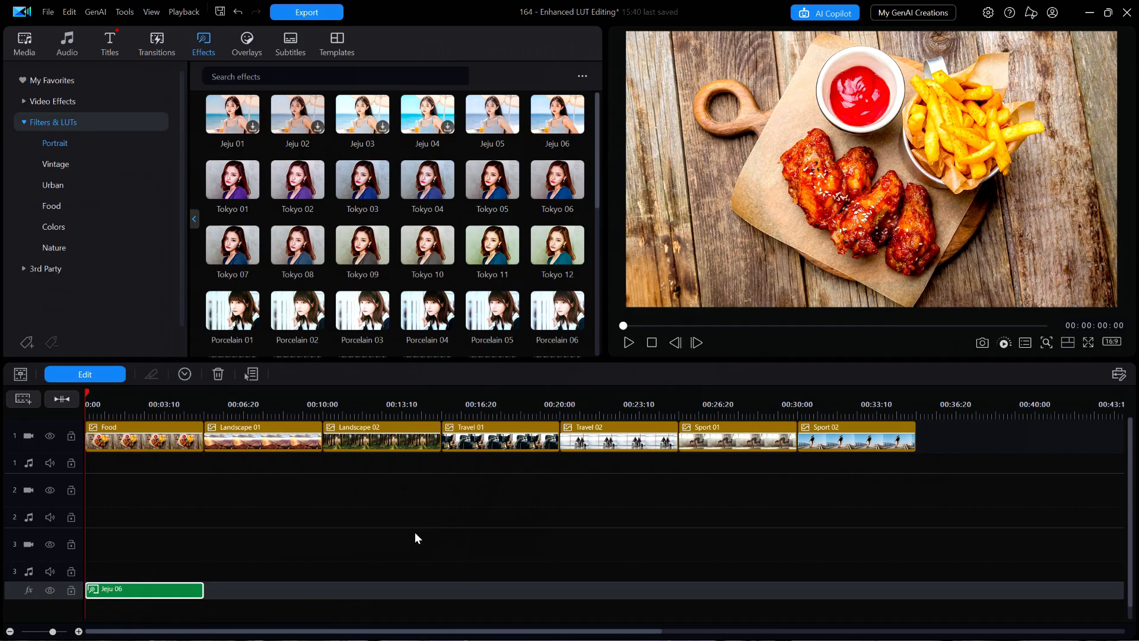
# Increase the height of the effect track that holds the Jeju 06 LUT
pyautogui.click(38, 600)
pyautogui.click(38, 603)
pyautogui.moveTo(38, 598); pyautogui.dragTo(41, 613)
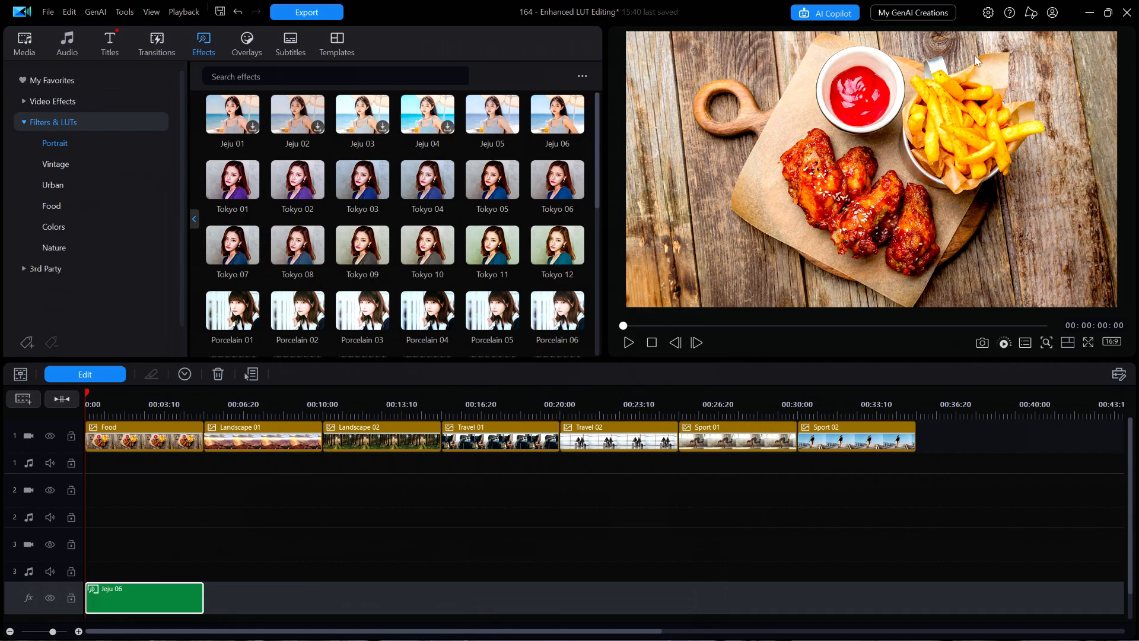
# Read the Enhanced LUT Editing entry in the list of new features and close it
pyautogui.click(1030, 12)
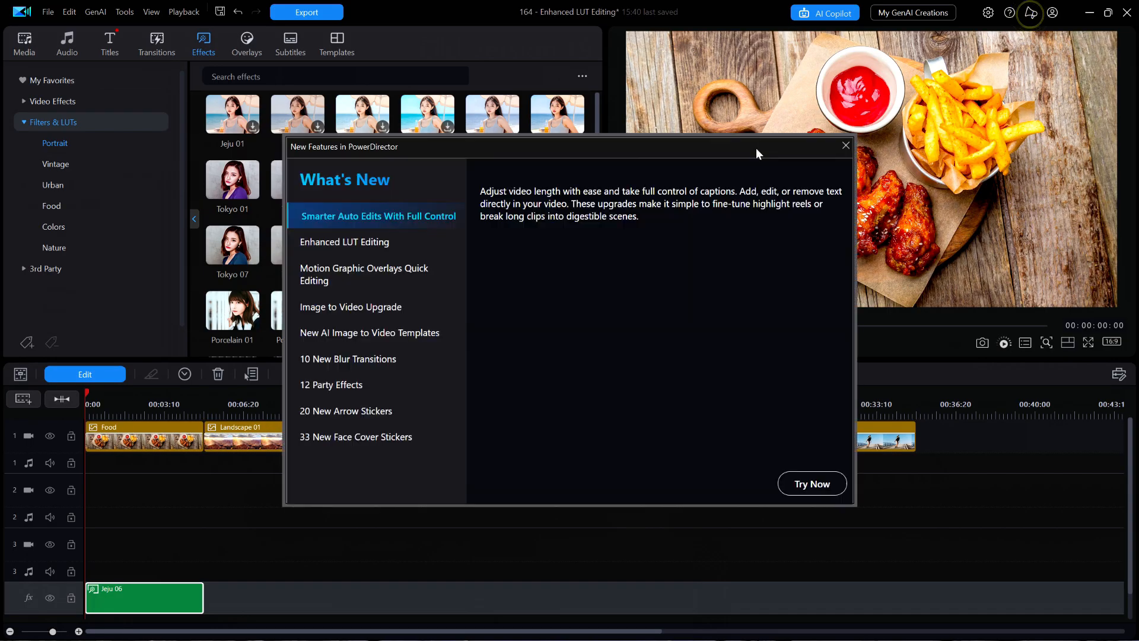
pyautogui.click(369, 243)
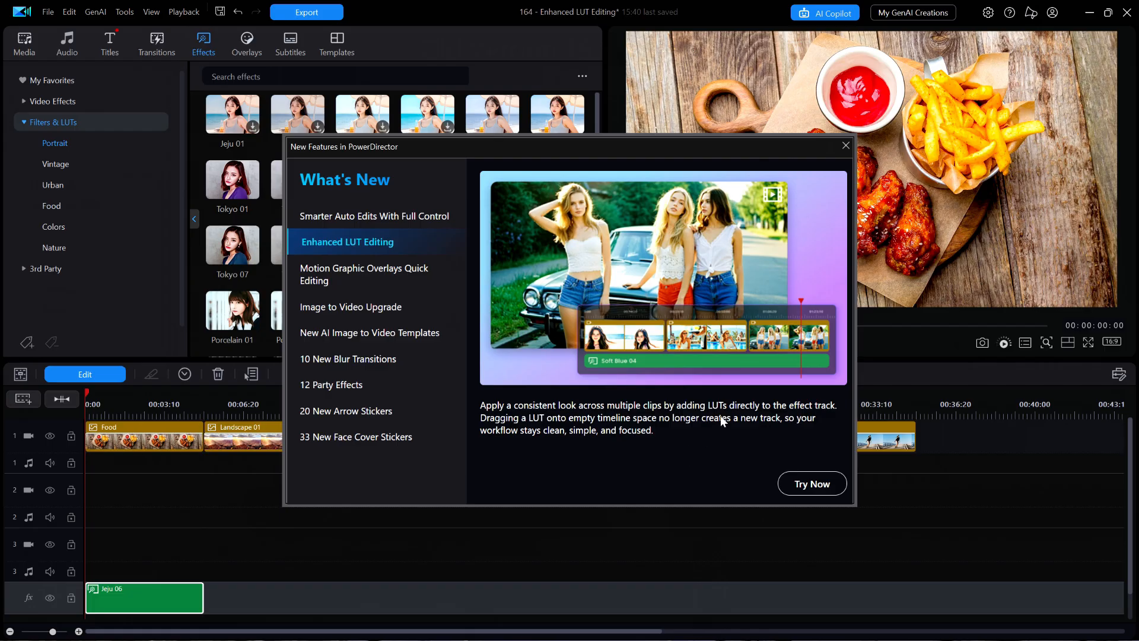
pyautogui.click(845, 146)
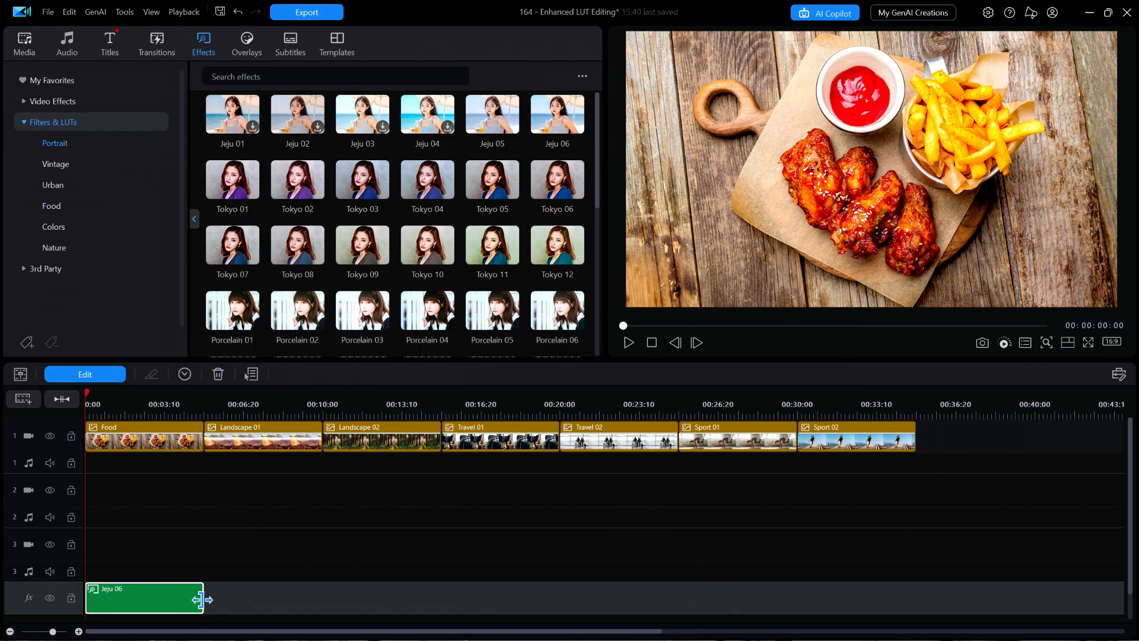
# Extend the Jeju 06 LUT to the end of the Sport 02 clip with Trim Only, and play the timeline from the start
pyautogui.moveTo(201, 599); pyautogui.dragTo(918, 636)
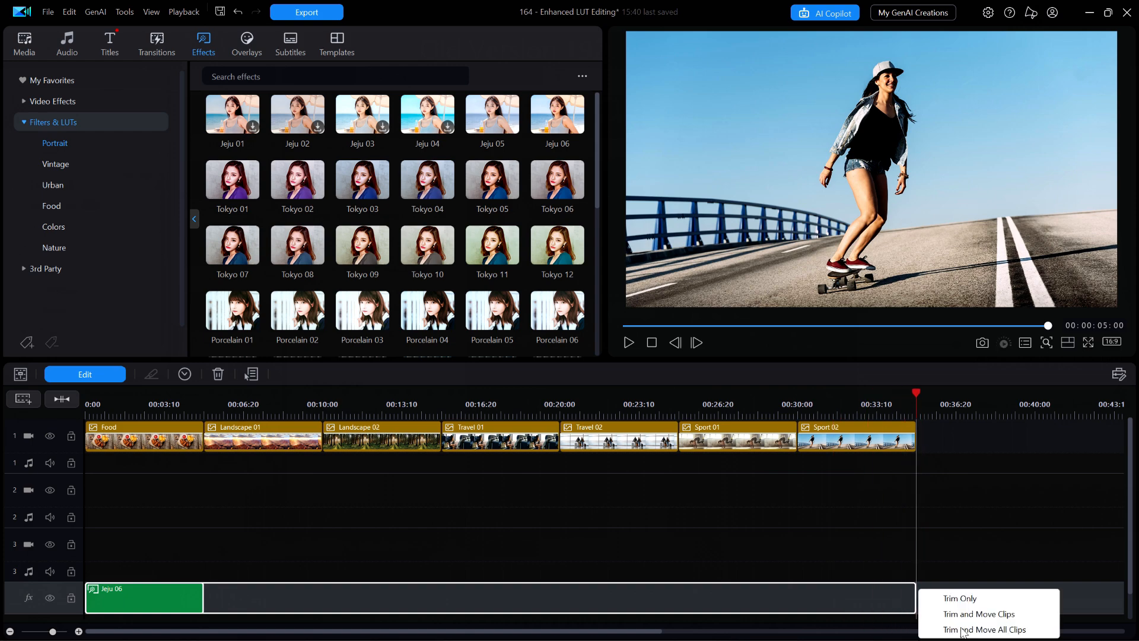
pyautogui.click(968, 599)
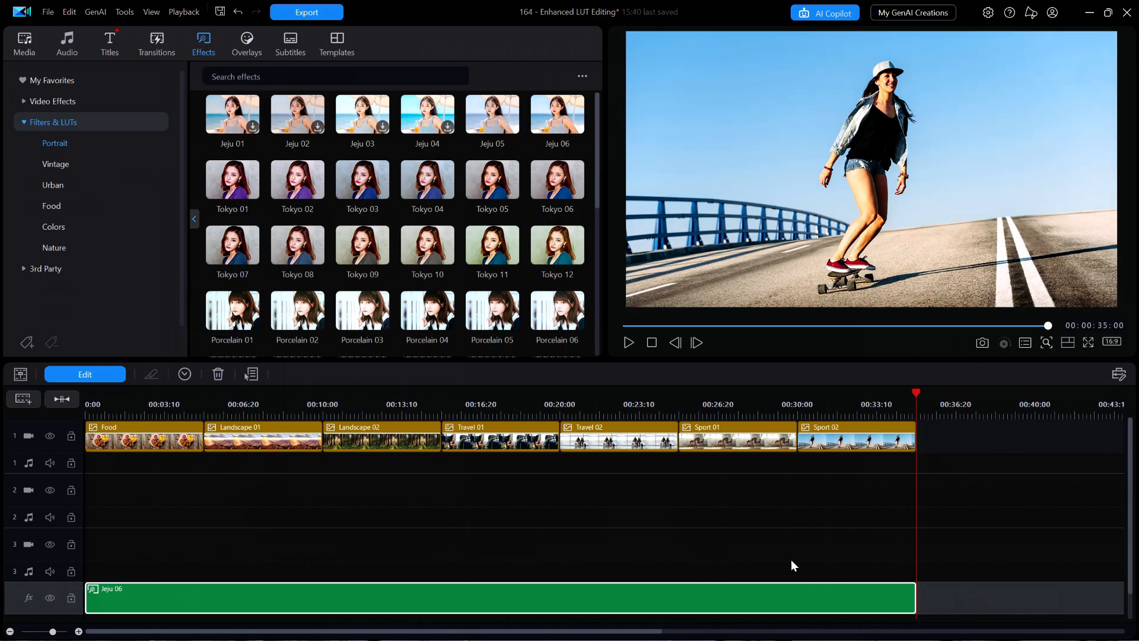
pyautogui.press('Home')
pyautogui.press('space')
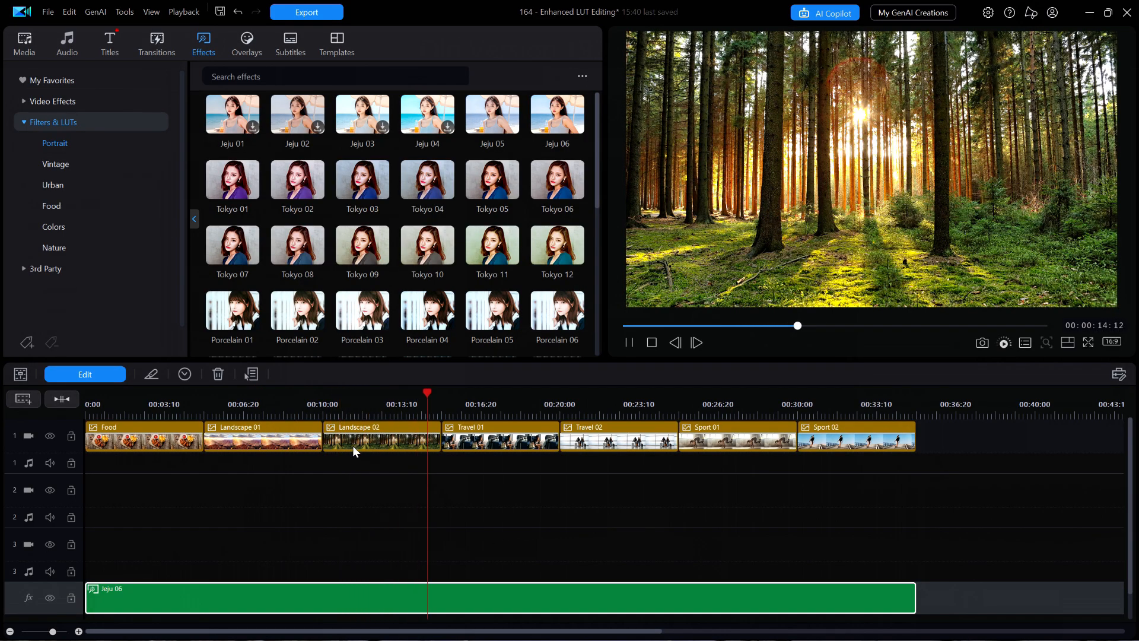
pyautogui.press('space')
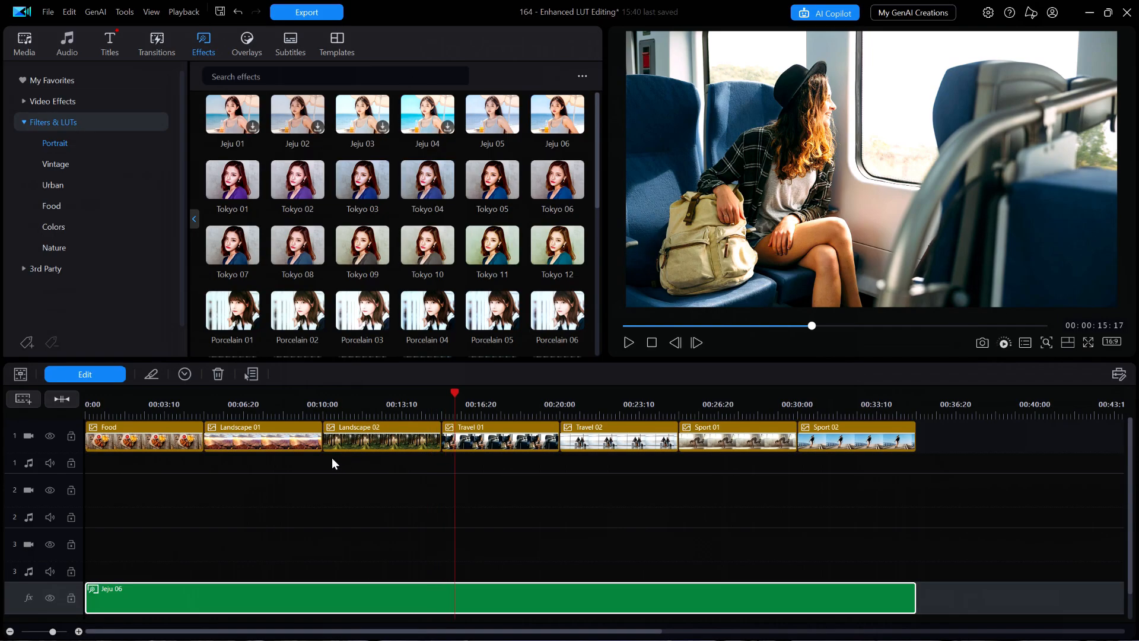
# Review the Enhanced LUT Editing description in What's New again and close the window
pyautogui.click(1031, 12)
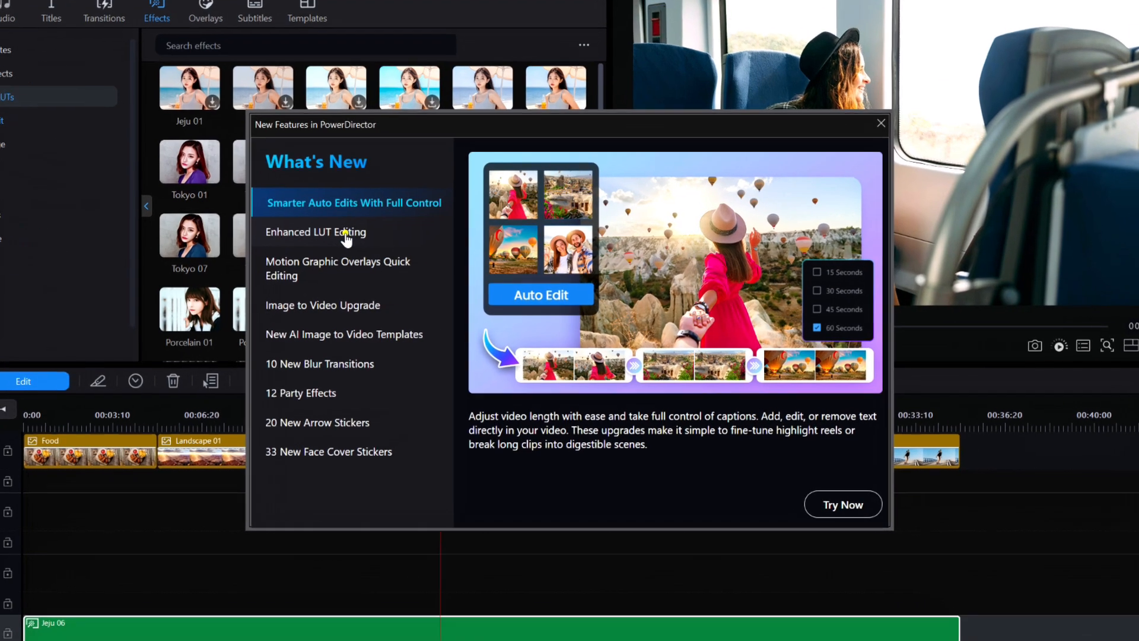
pyautogui.click(374, 248)
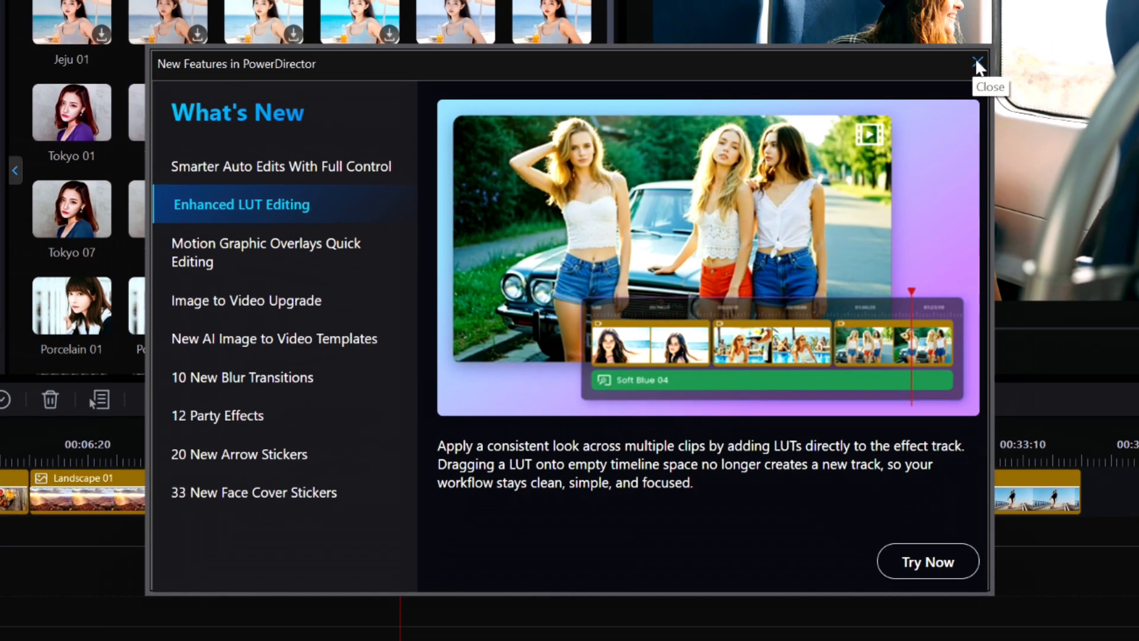
pyautogui.click(1021, 33)
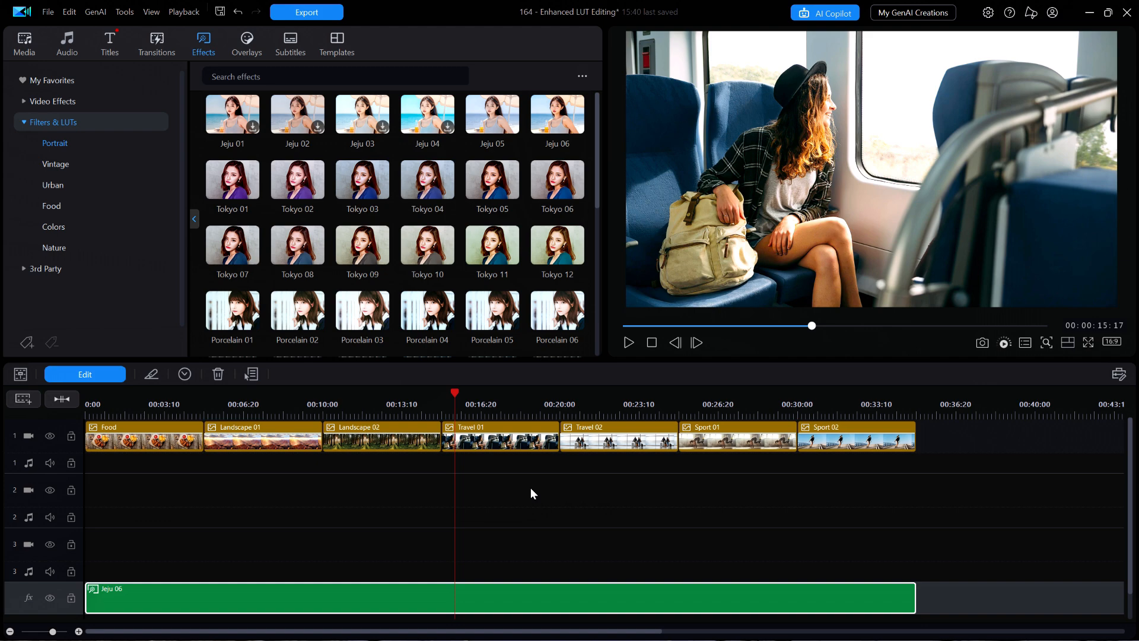
# Move the Travel 01 and Travel 02 clips straight down from video track 1 to video track 2, keeping their timing
pyautogui.click(515, 437)
pyautogui.click(602, 442)
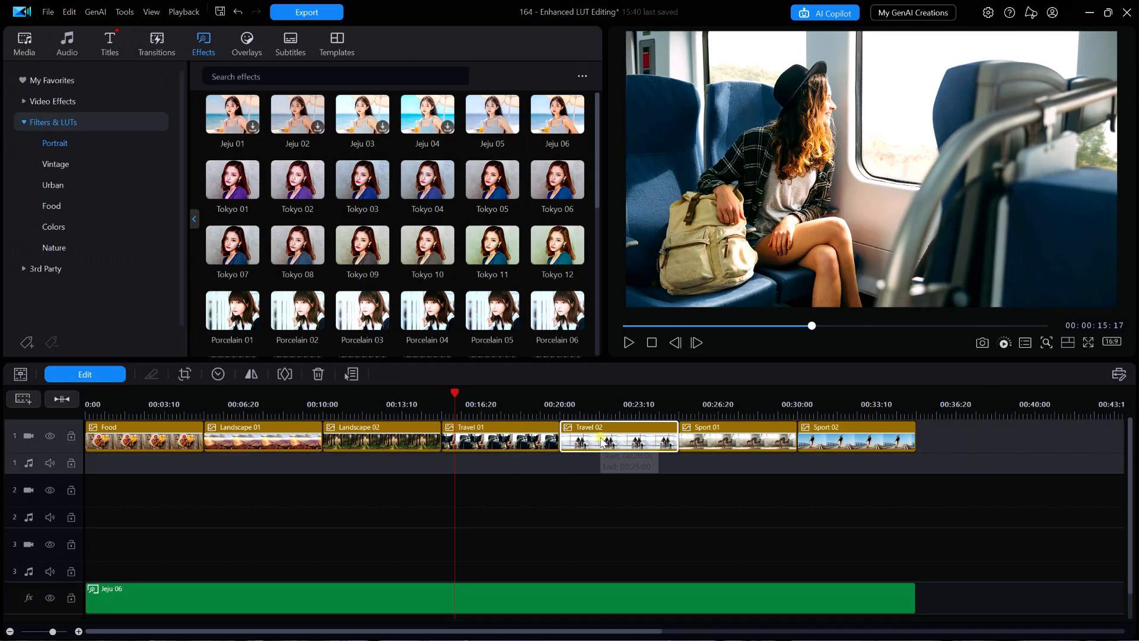
pyautogui.click(506, 429)
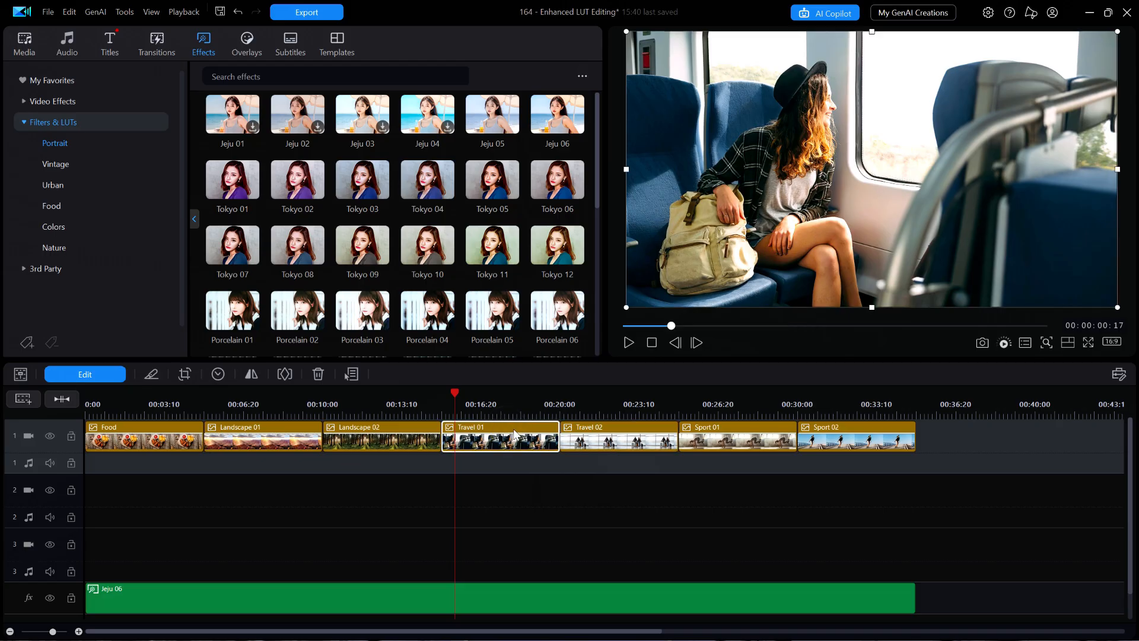
pyautogui.moveTo(515, 471); pyautogui.dragTo(515, 492)
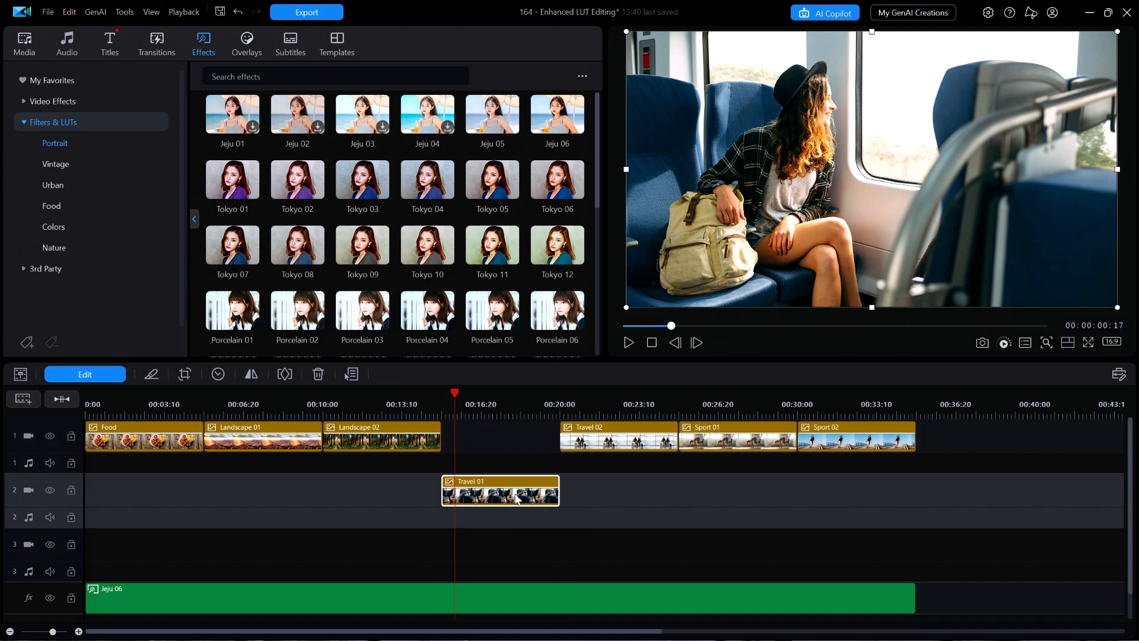
pyautogui.click(626, 428)
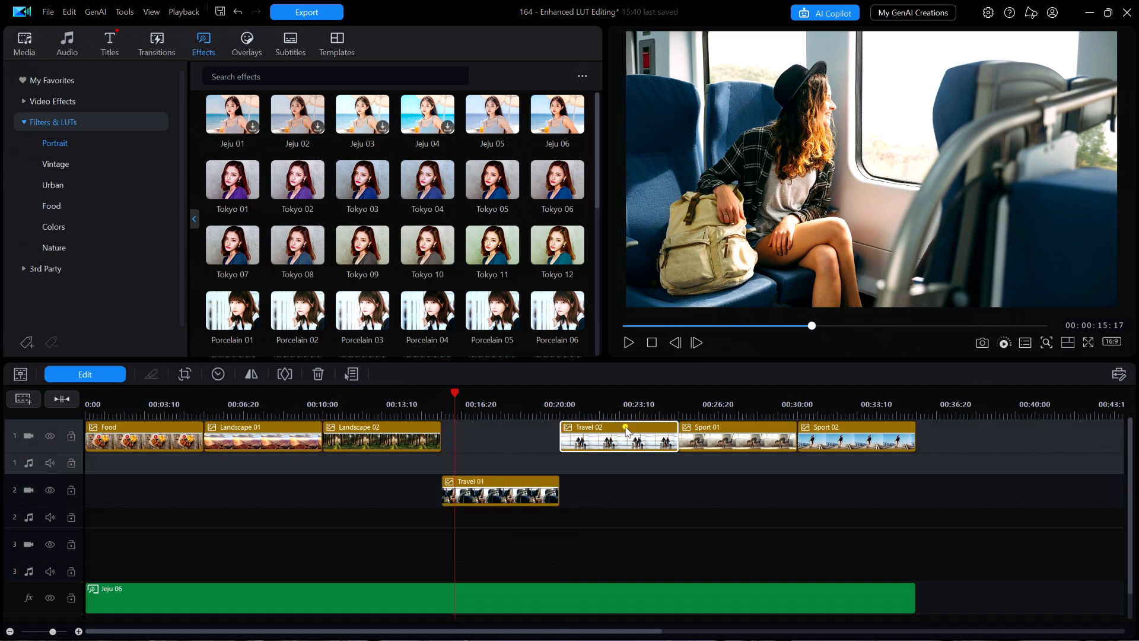
pyautogui.moveTo(620, 472); pyautogui.dragTo(629, 496)
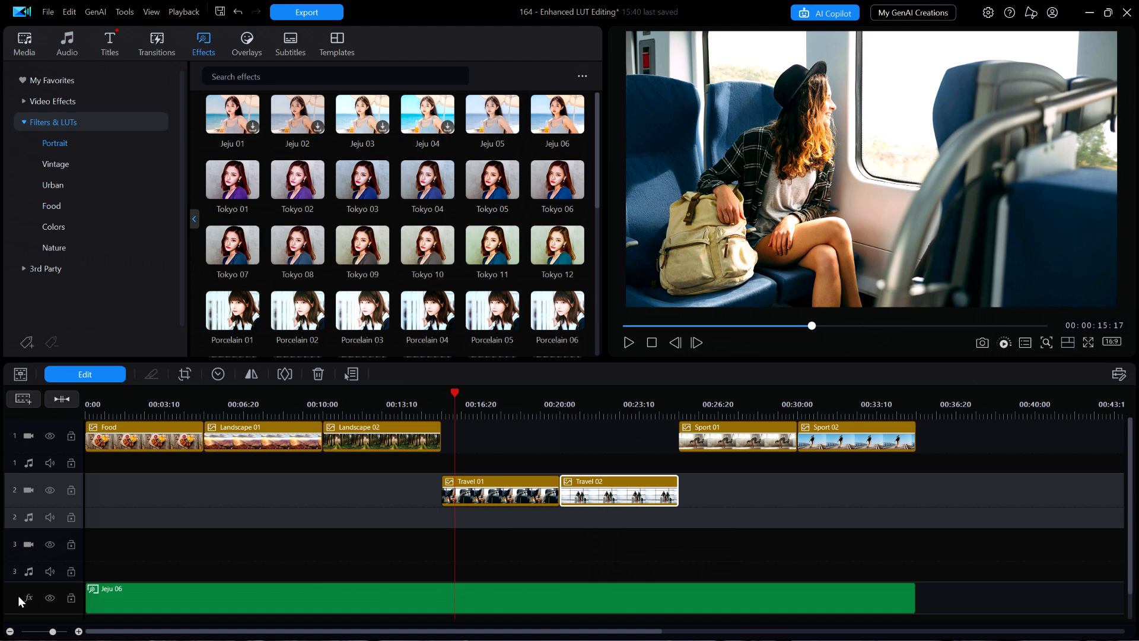
# Move the Jeju 06 effect track between tracks 1 and 2, and play the timeline from the start through the Travel clips
pyautogui.moveTo(19, 595); pyautogui.dragTo(37, 506)
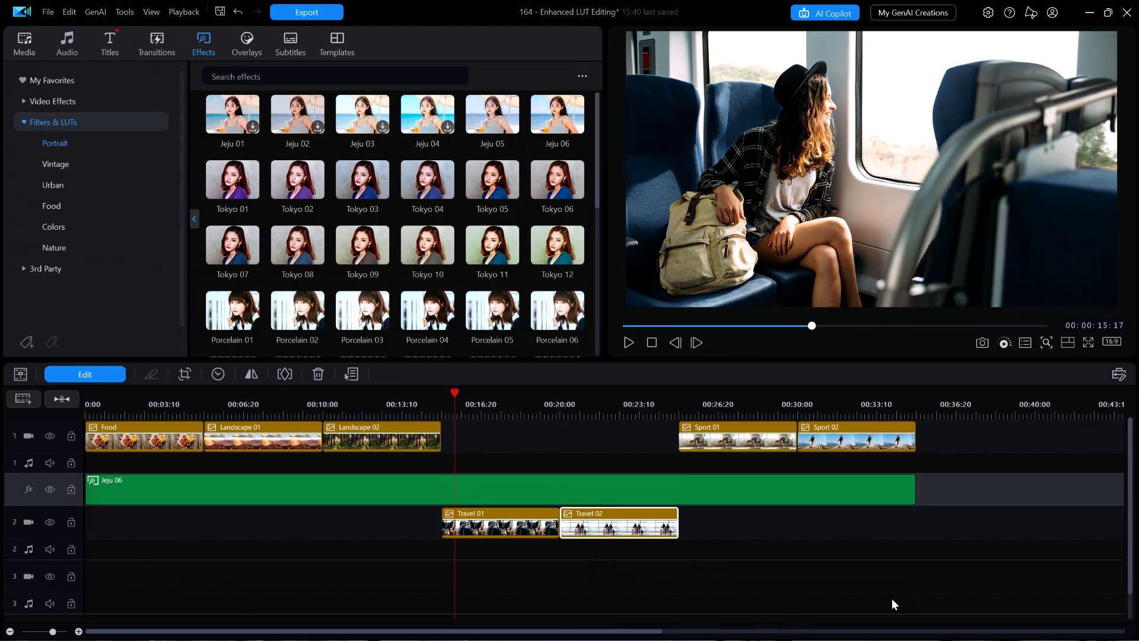
pyautogui.press('Home')
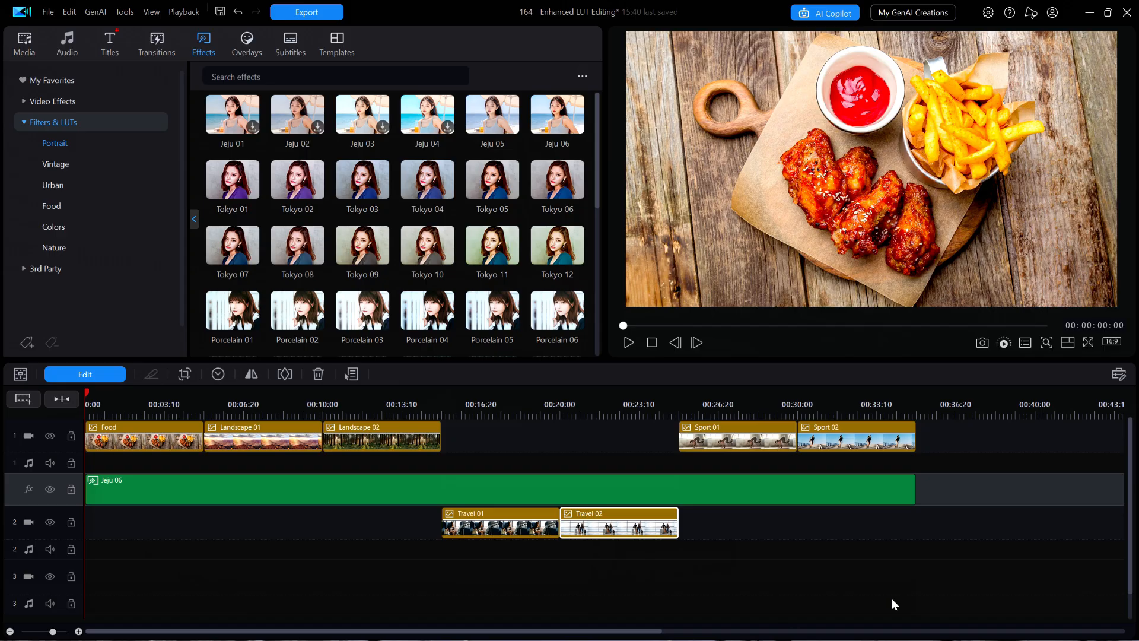
pyautogui.press('space')
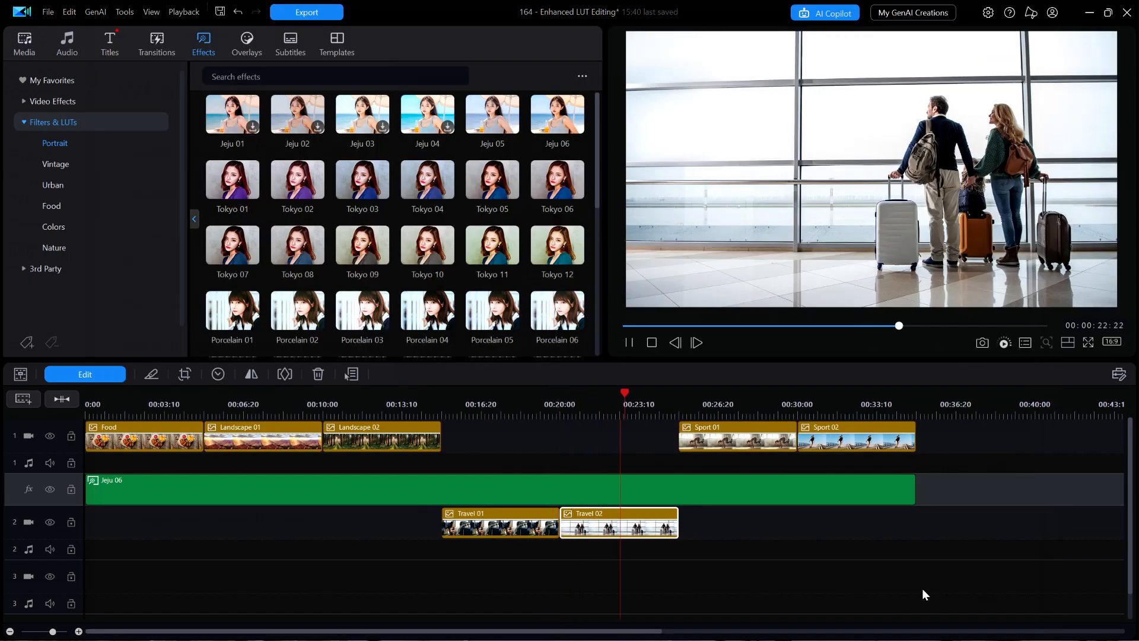
pyautogui.press('space')
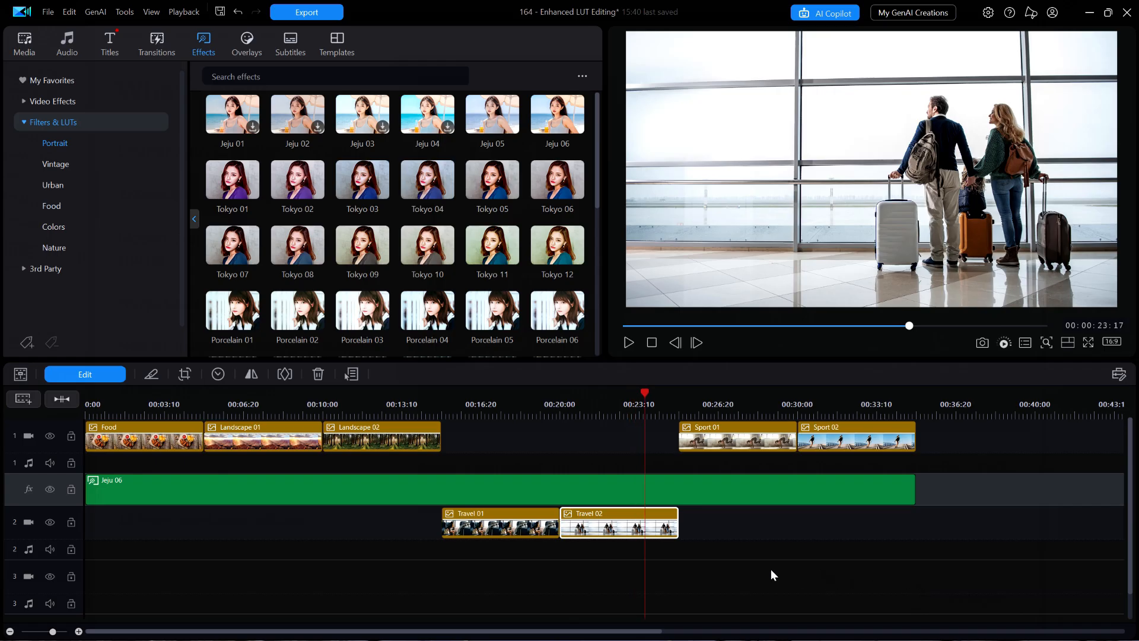
# Remove all empty tracks from the timeline and continue playback into the Sport 01 clip
pyautogui.rightClick(333, 569)
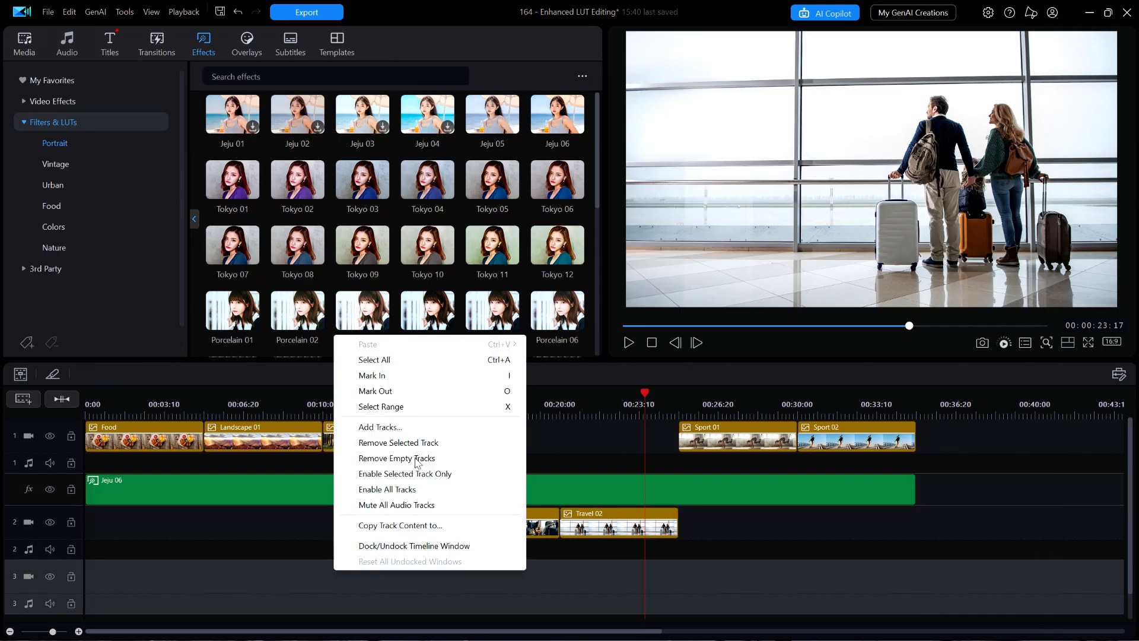
pyautogui.click(417, 459)
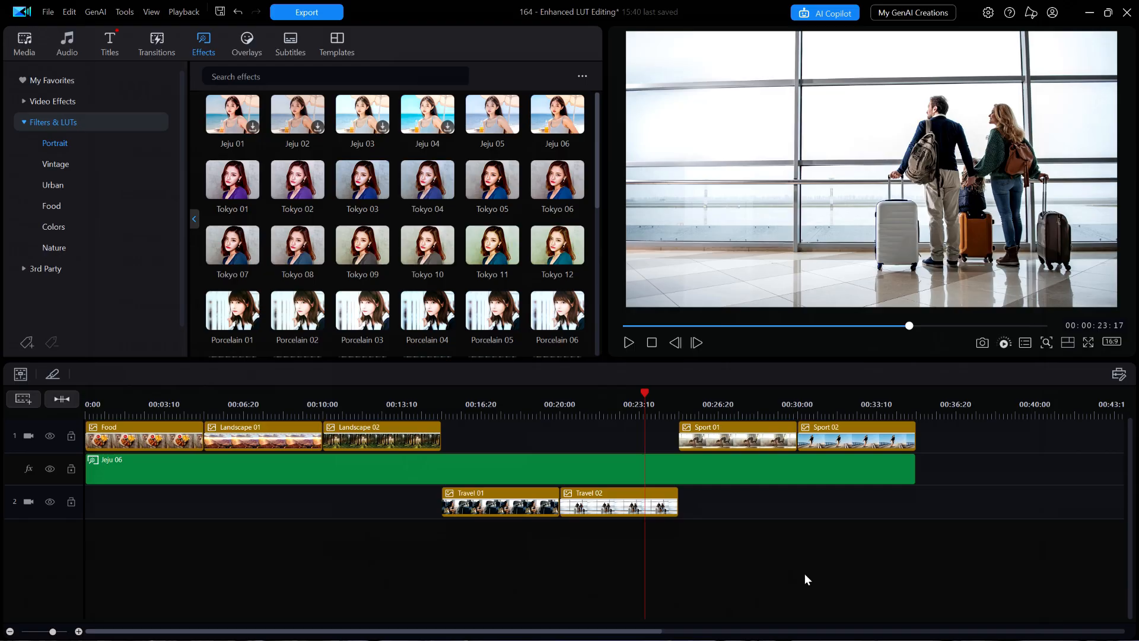
pyautogui.press('space')
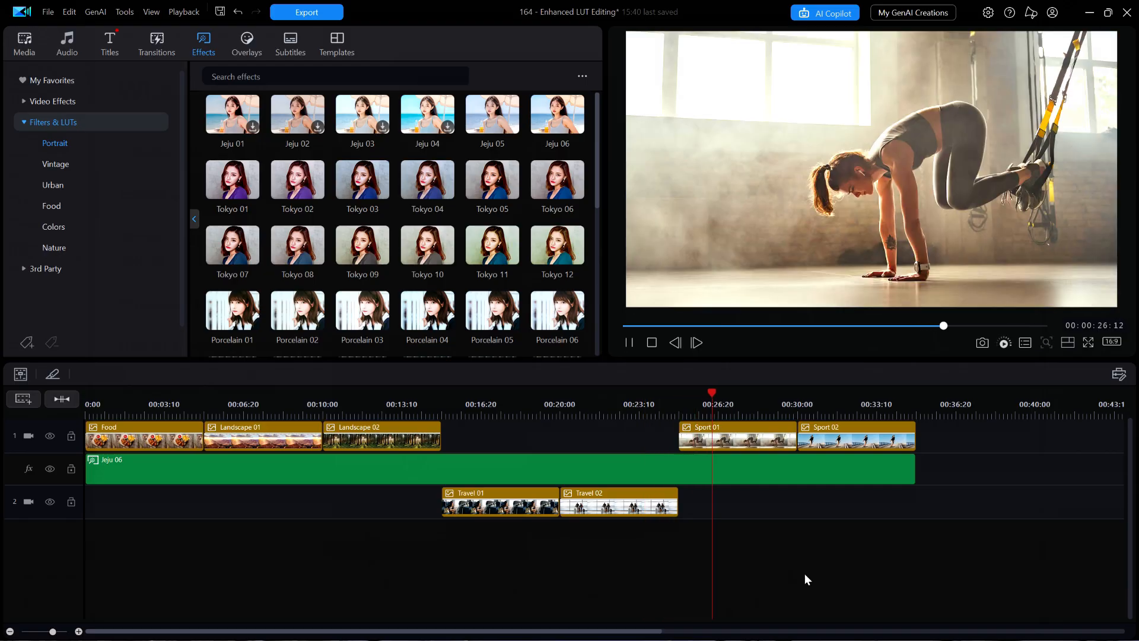
pyautogui.press('space')
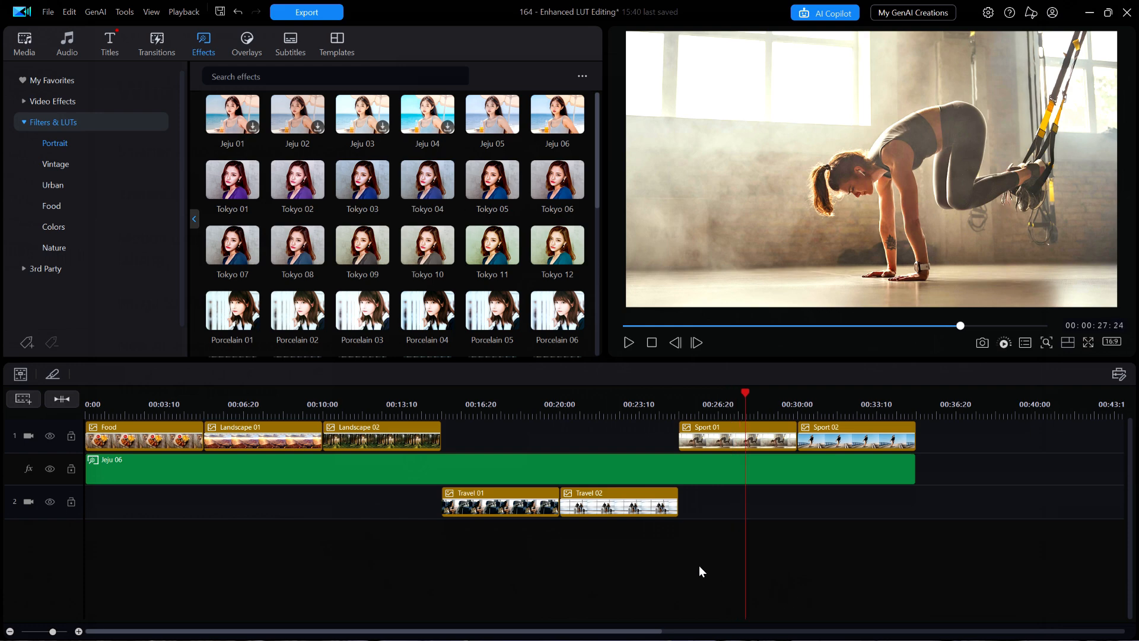